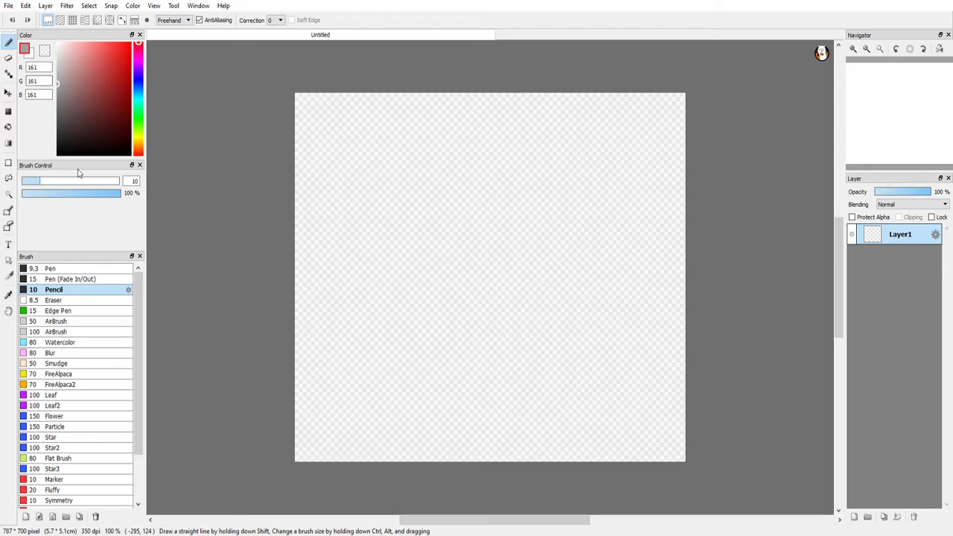
# Step: Cover the whole canvas in grey (RGB 161, 161, 161) with the Pencil brush, enlarging it to size 249
pyautogui.moveTo(476, 209)
pyautogui.mouseDown()
pyautogui.moveTo(583, 294)
pyautogui.moveTo(299, 337)
pyautogui.moveTo(354, 301)
pyautogui.moveTo(452, 351)
pyautogui.moveTo(437, 386)
pyautogui.moveTo(411, 372)
pyautogui.moveTo(500, 374)
pyautogui.moveTo(335, 350)
pyautogui.moveTo(436, 252)
pyautogui.moveTo(263, 281)
pyautogui.moveTo(641, 265)
pyautogui.moveTo(632, 178)
pyautogui.moveTo(282, 324)
pyautogui.moveTo(414, 320)
pyautogui.moveTo(264, 277)
pyautogui.mouseUp()
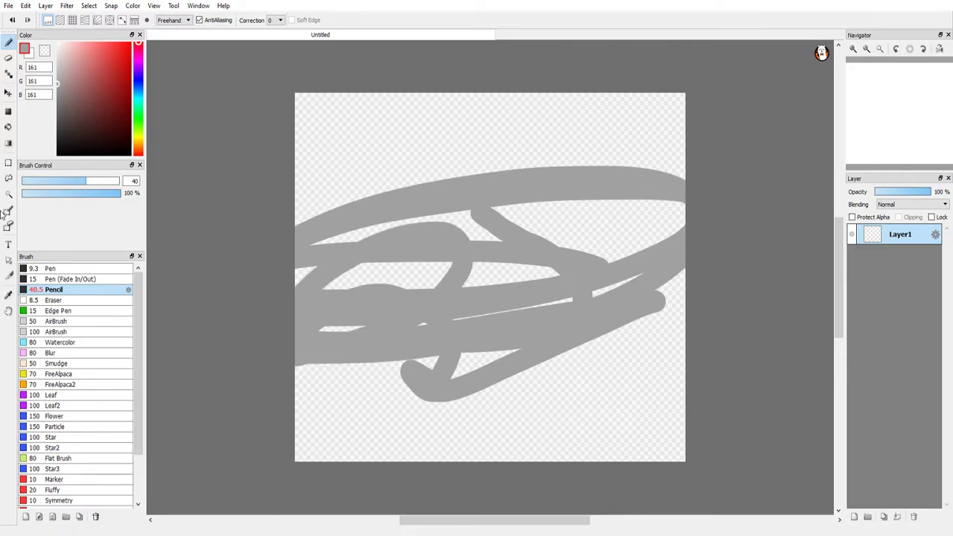
pyautogui.moveTo(87, 183); pyautogui.dragTo(138, 187)
pyautogui.moveTo(522, 253)
pyautogui.mouseDown()
pyautogui.moveTo(554, 241)
pyautogui.moveTo(618, 355)
pyautogui.moveTo(387, 440)
pyautogui.moveTo(521, 432)
pyautogui.moveTo(640, 393)
pyautogui.moveTo(390, 175)
pyautogui.moveTo(417, 264)
pyautogui.mouseUp()
pyautogui.moveTo(478, 193)
pyautogui.mouseDown()
pyautogui.moveTo(641, 126)
pyautogui.moveTo(350, 119)
pyautogui.mouseUp()
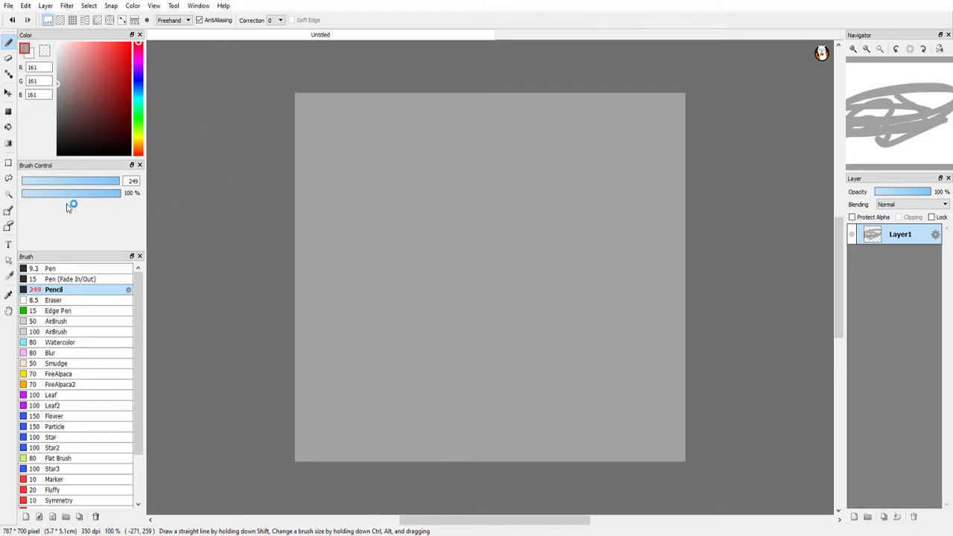
# Step: Paint a large rounded white skull shape in the middle of the canvas with the Pencil at about size 95
pyautogui.moveTo(108, 181); pyautogui.dragTo(49, 193)
pyautogui.moveTo(72, 147); pyautogui.dragTo(57, 156)
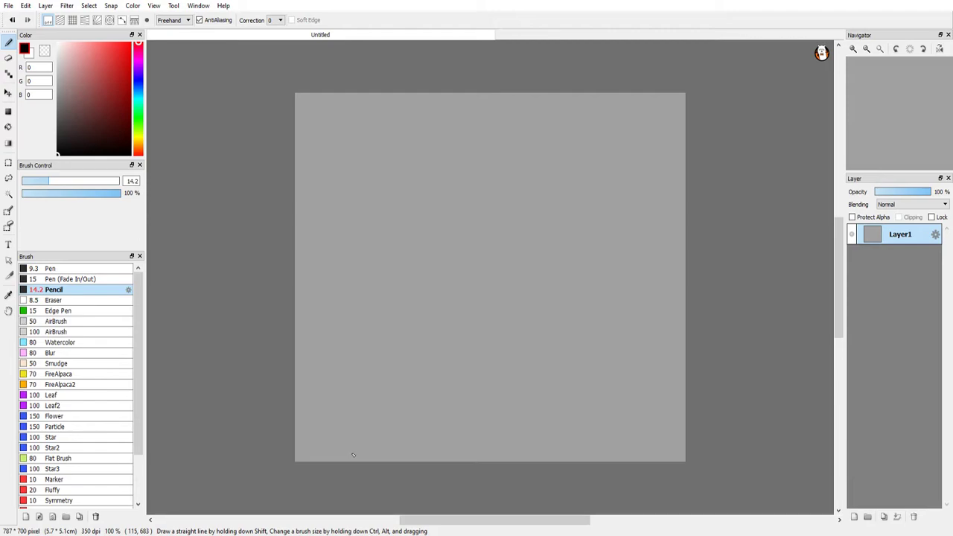
pyautogui.moveTo(58, 104); pyautogui.dragTo(58, 44)
pyautogui.moveTo(52, 180); pyautogui.dragTo(112, 185)
pyautogui.moveTo(512, 346)
pyautogui.mouseDown()
pyautogui.moveTo(492, 356)
pyautogui.moveTo(489, 315)
pyautogui.moveTo(582, 332)
pyautogui.moveTo(565, 360)
pyautogui.moveTo(488, 362)
pyautogui.moveTo(515, 325)
pyautogui.moveTo(586, 356)
pyautogui.moveTo(548, 382)
pyautogui.moveTo(487, 389)
pyautogui.moveTo(464, 368)
pyautogui.moveTo(468, 324)
pyautogui.moveTo(521, 296)
pyautogui.moveTo(590, 333)
pyautogui.moveTo(543, 290)
pyautogui.moveTo(534, 260)
pyautogui.moveTo(544, 240)
pyautogui.moveTo(559, 250)
pyautogui.moveTo(576, 304)
pyautogui.moveTo(589, 305)
pyautogui.moveTo(594, 343)
pyautogui.moveTo(580, 234)
pyautogui.moveTo(554, 191)
pyautogui.moveTo(445, 189)
pyautogui.moveTo(391, 239)
pyautogui.moveTo(394, 315)
pyautogui.moveTo(405, 346)
pyautogui.moveTo(470, 390)
pyautogui.moveTo(468, 364)
pyautogui.moveTo(415, 298)
pyautogui.moveTo(434, 272)
pyautogui.moveTo(518, 253)
pyautogui.moveTo(492, 280)
pyautogui.moveTo(440, 257)
pyautogui.moveTo(527, 229)
pyautogui.moveTo(459, 255)
pyautogui.moveTo(498, 257)
pyautogui.mouseUp()
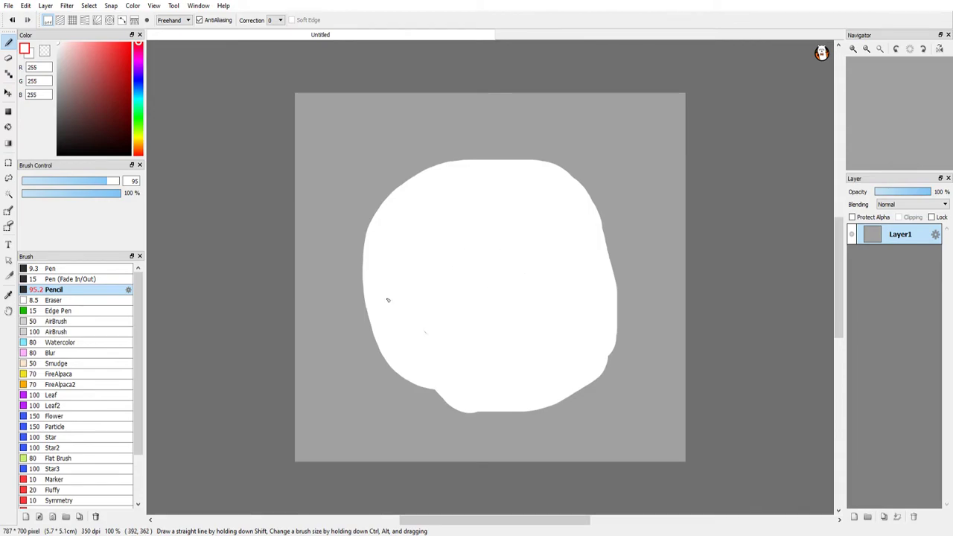
# Step: Add two round black eye sockets with the Pencil at size 131 and a tapered black nose hole at about size 28
pyautogui.click(58, 154)
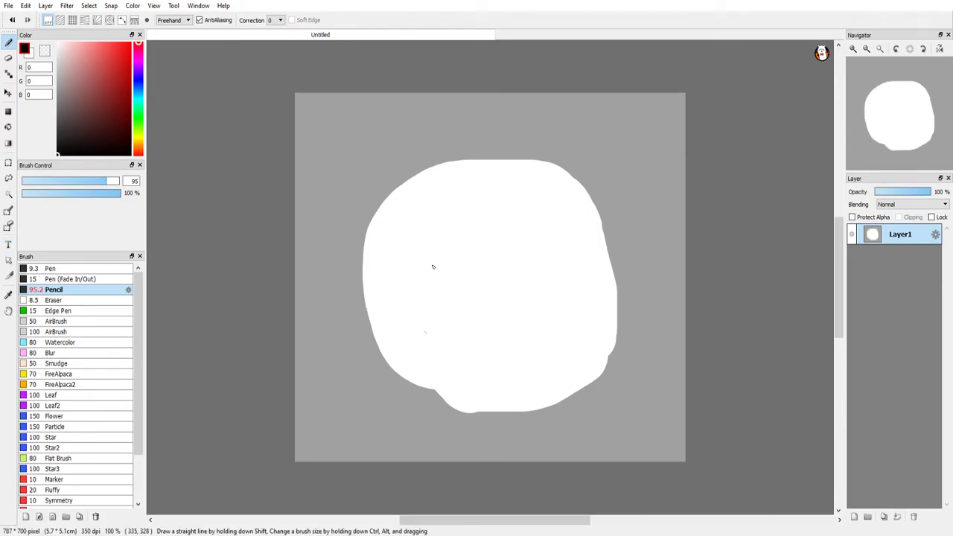
pyautogui.moveTo(110, 186); pyautogui.dragTo(115, 190)
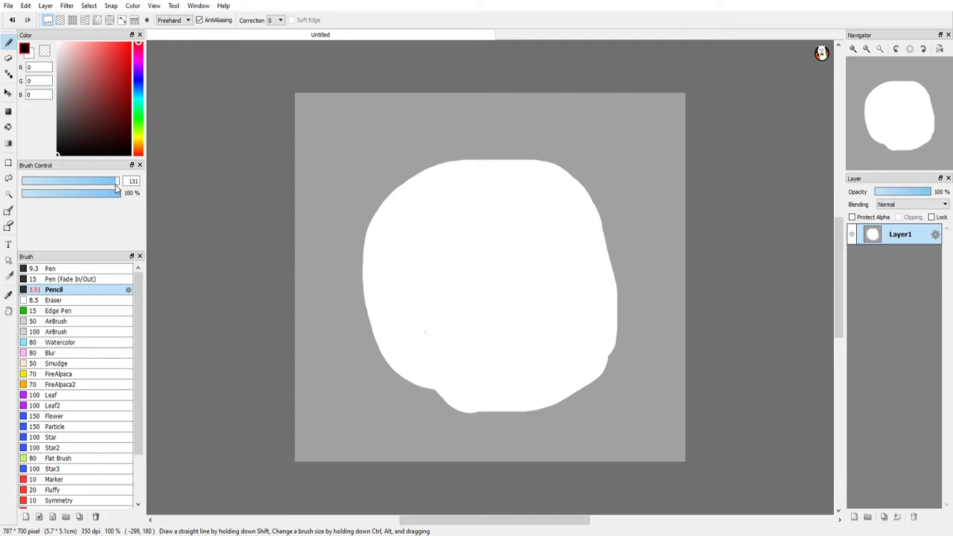
pyautogui.click(428, 265)
pyautogui.click(560, 247)
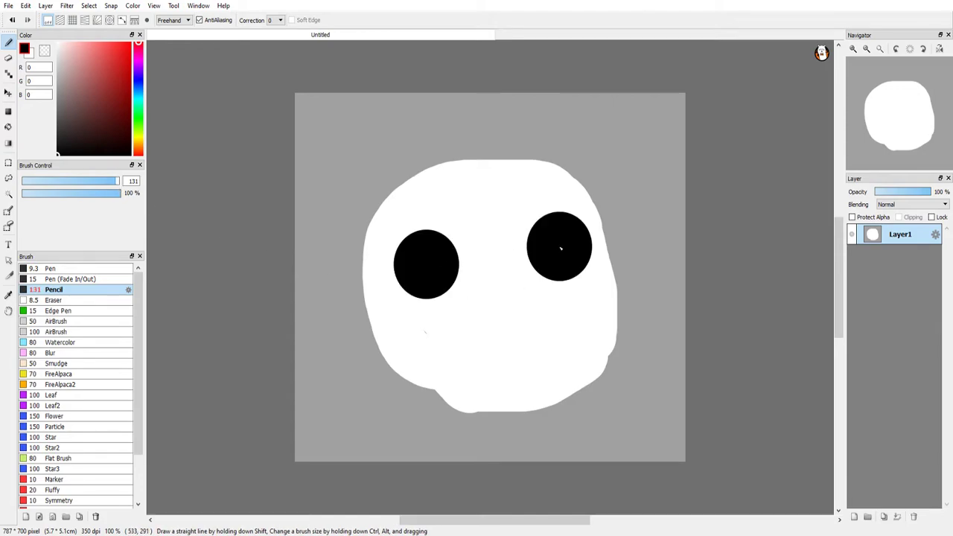
pyautogui.moveTo(113, 182); pyautogui.dragTo(75, 192)
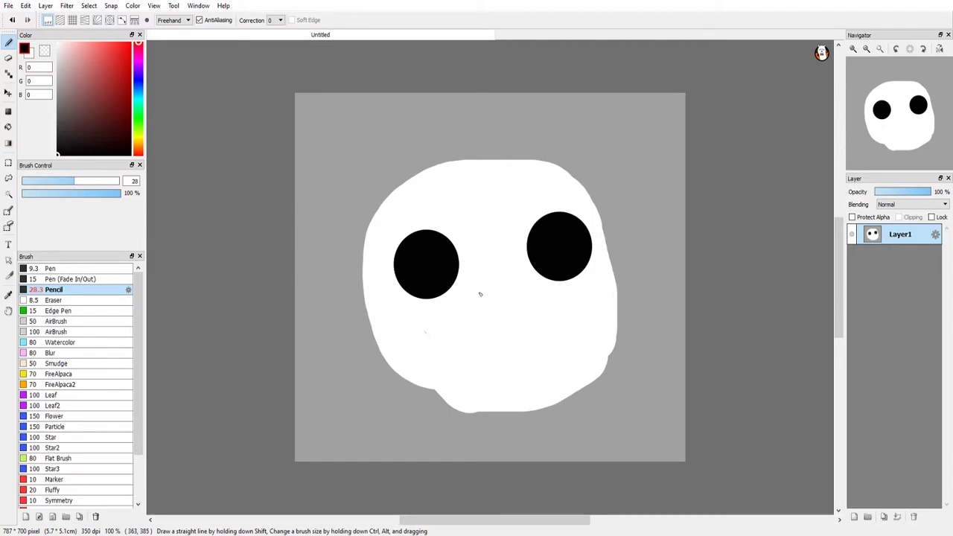
pyautogui.moveTo(491, 264)
pyautogui.mouseDown()
pyautogui.moveTo(480, 304)
pyautogui.moveTo(496, 286)
pyautogui.moveTo(498, 302)
pyautogui.moveTo(513, 305)
pyautogui.moveTo(495, 266)
pyautogui.mouseUp()
# Step: Outline the skull in black with the Pencil at size 19, including a notched tooth line and a lower jaw
pyautogui.moveTo(75, 185); pyautogui.dragTo(59, 186)
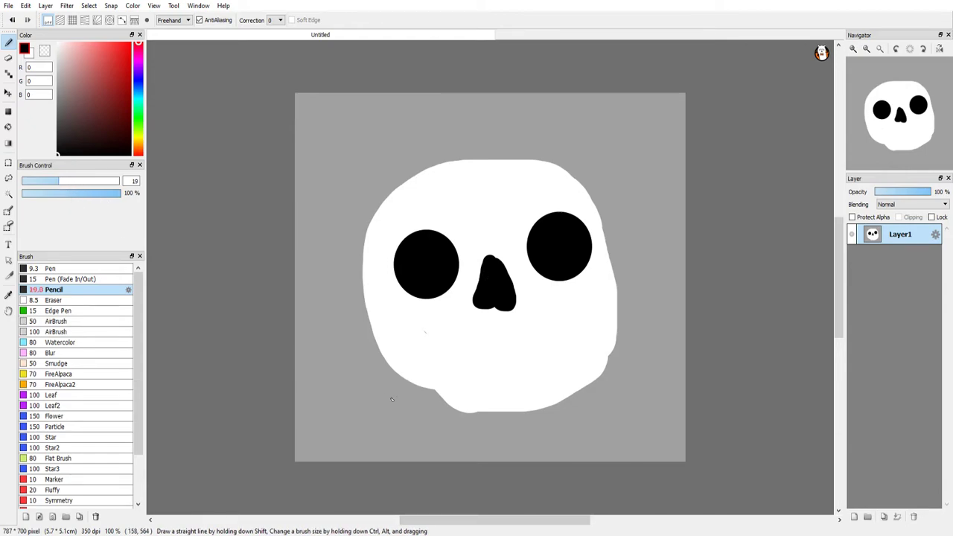
pyautogui.moveTo(441, 388)
pyautogui.mouseDown()
pyautogui.moveTo(494, 399)
pyautogui.moveTo(493, 382)
pyautogui.moveTo(534, 376)
pyautogui.moveTo(550, 389)
pyautogui.moveTo(562, 384)
pyautogui.moveTo(560, 370)
pyautogui.moveTo(611, 356)
pyautogui.moveTo(623, 298)
pyautogui.moveTo(586, 181)
pyautogui.moveTo(537, 161)
pyautogui.moveTo(449, 163)
pyautogui.moveTo(382, 202)
pyautogui.moveTo(363, 237)
pyautogui.moveTo(376, 209)
pyautogui.moveTo(360, 242)
pyautogui.moveTo(364, 316)
pyautogui.moveTo(380, 361)
pyautogui.moveTo(430, 391)
pyautogui.mouseUp()
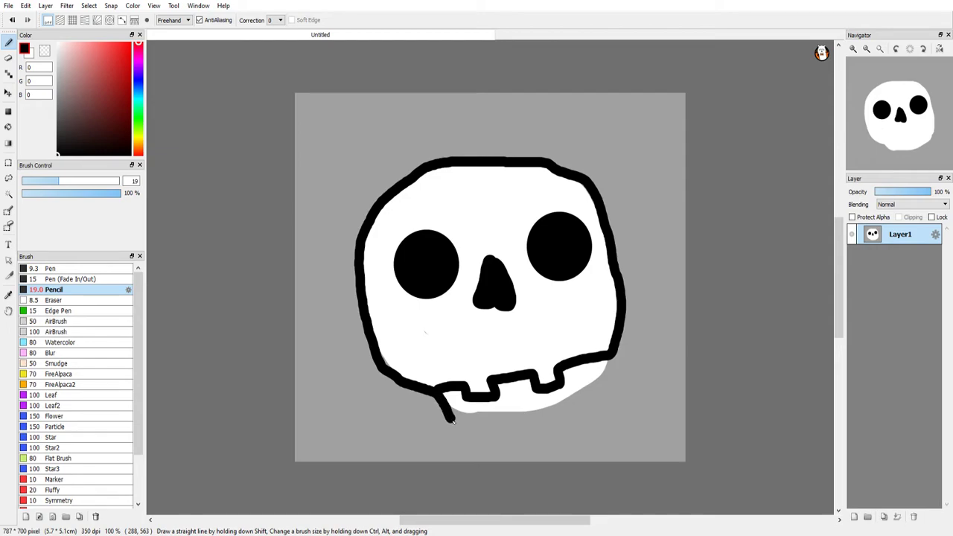
pyautogui.moveTo(463, 420)
pyautogui.mouseDown()
pyautogui.moveTo(573, 409)
pyautogui.moveTo(606, 396)
pyautogui.moveTo(613, 356)
pyautogui.mouseUp()
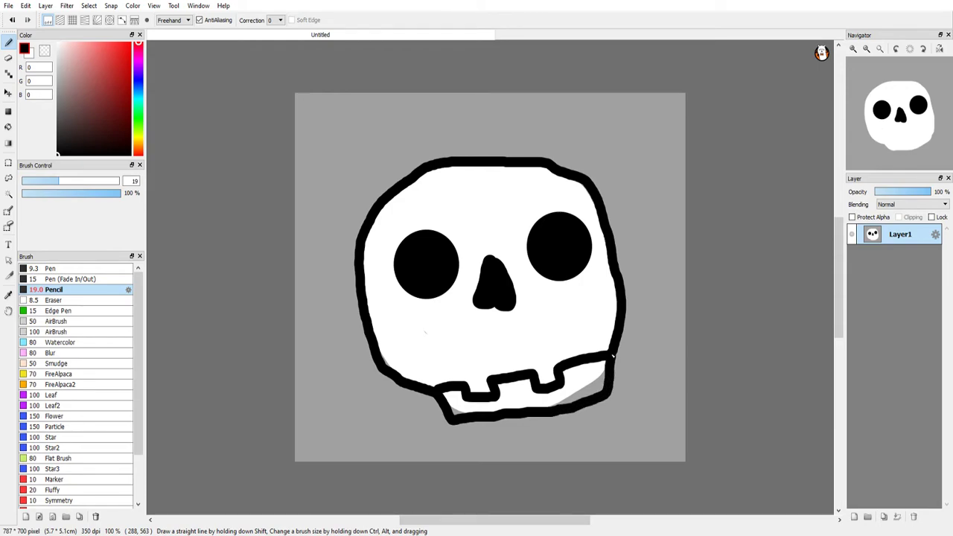
# Step: Bucket-fill the leftover grey patches inside the jaw and lower cheek outline with white
pyautogui.click(59, 43)
pyautogui.click(8, 127)
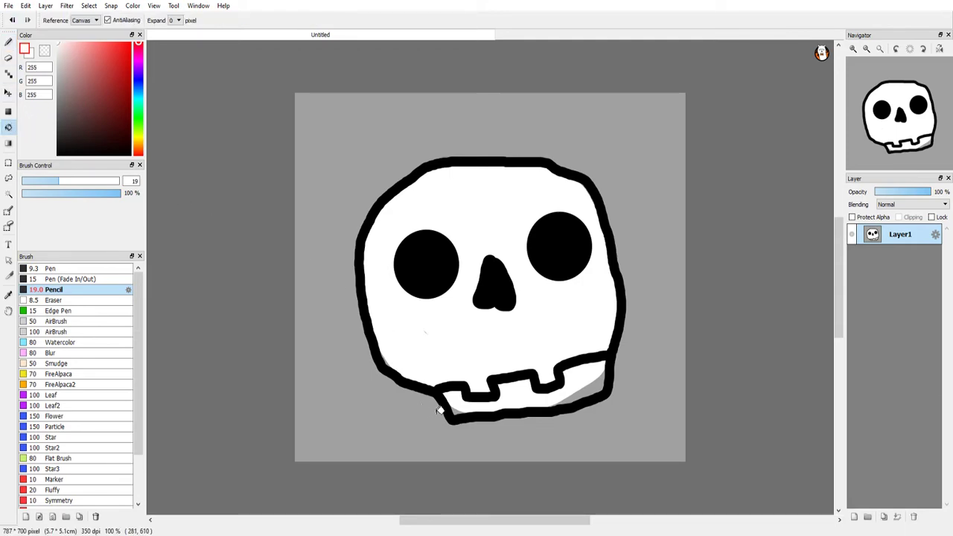
pyautogui.click(589, 385)
pyautogui.scroll(-1, 494, 417)
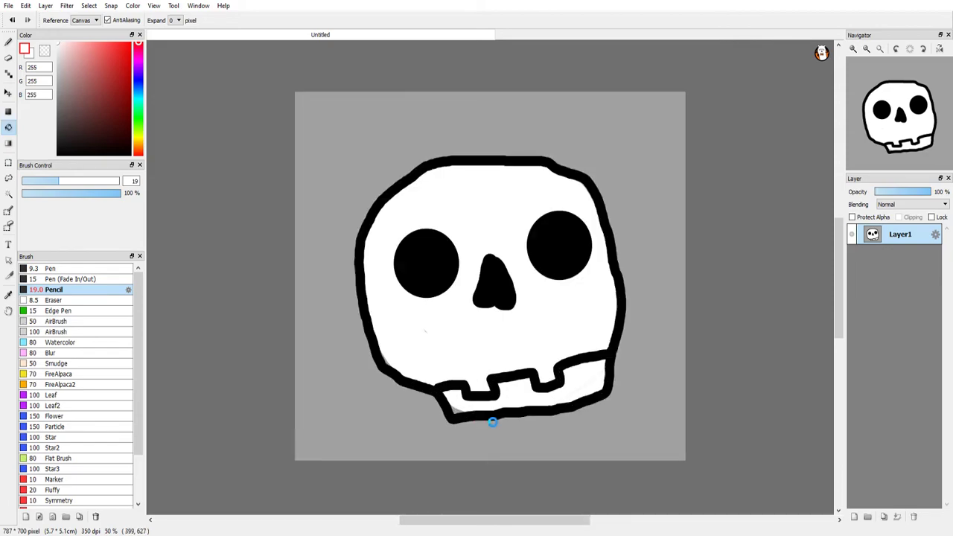
pyautogui.scroll(5, 492, 421)
pyautogui.click(447, 408)
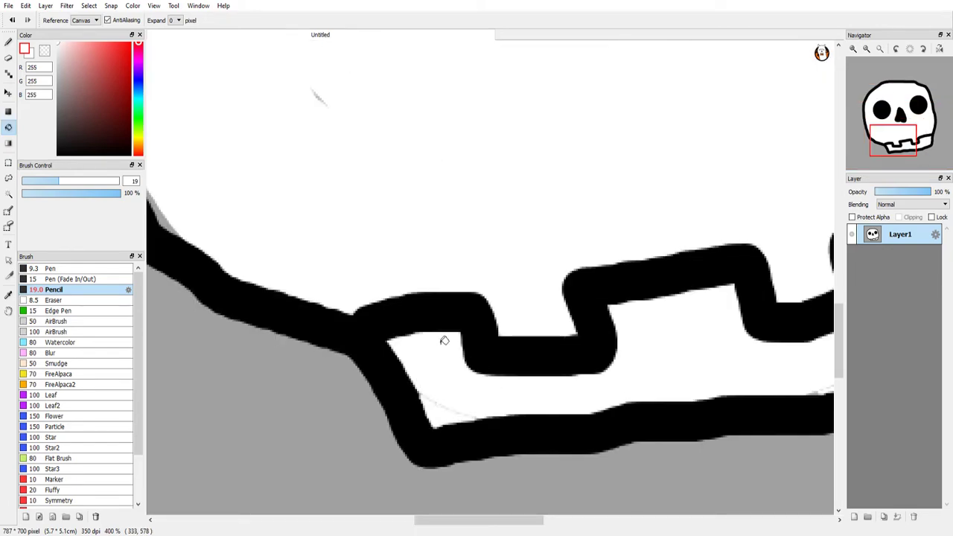
pyautogui.scroll(-1, 250, 223)
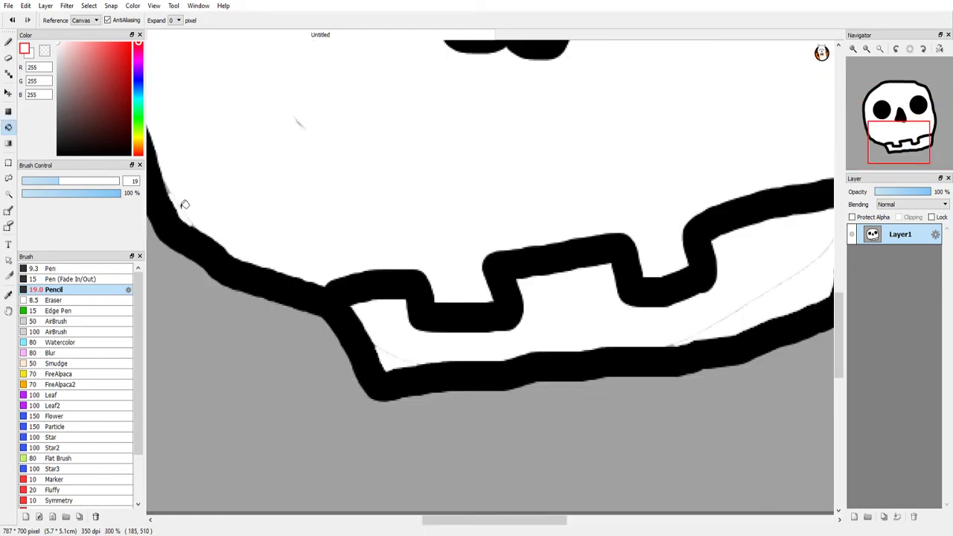
# Step: Paint over the faint grey residue along the inner edge of the skull's lower-left cheek with a white Pencil at size 3.4
pyautogui.scroll(4, 183, 207)
pyautogui.moveTo(184, 204); pyautogui.dragTo(566, 418)
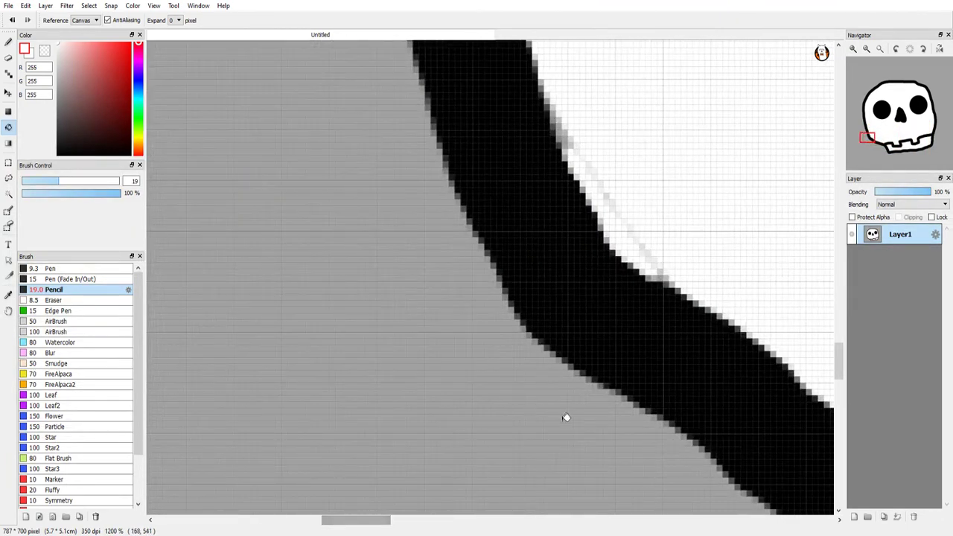
pyautogui.click(8, 42)
pyautogui.moveTo(596, 149); pyautogui.dragTo(570, 135)
pyautogui.hotkey('ctrl', 'z')
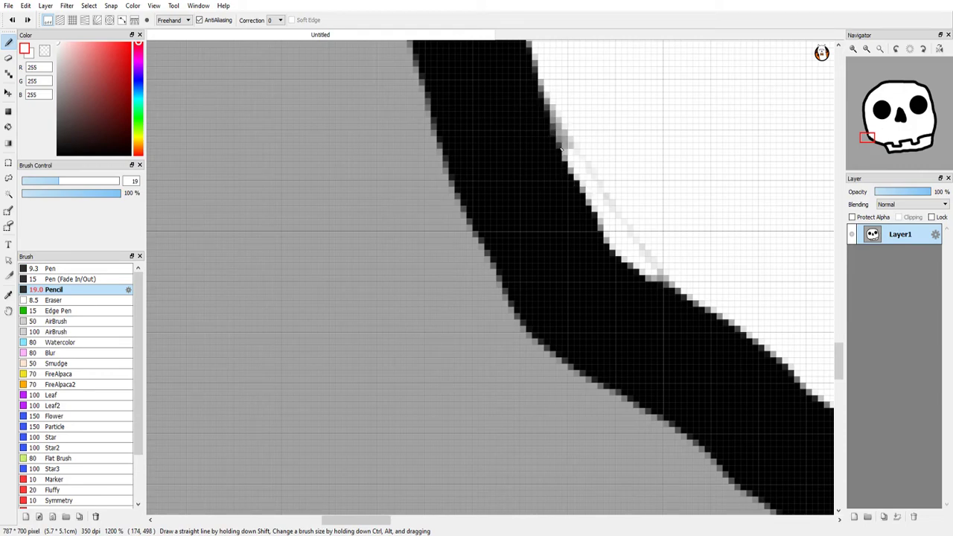
pyautogui.moveTo(57, 184); pyautogui.dragTo(27, 192)
pyautogui.moveTo(585, 163); pyautogui.dragTo(670, 276)
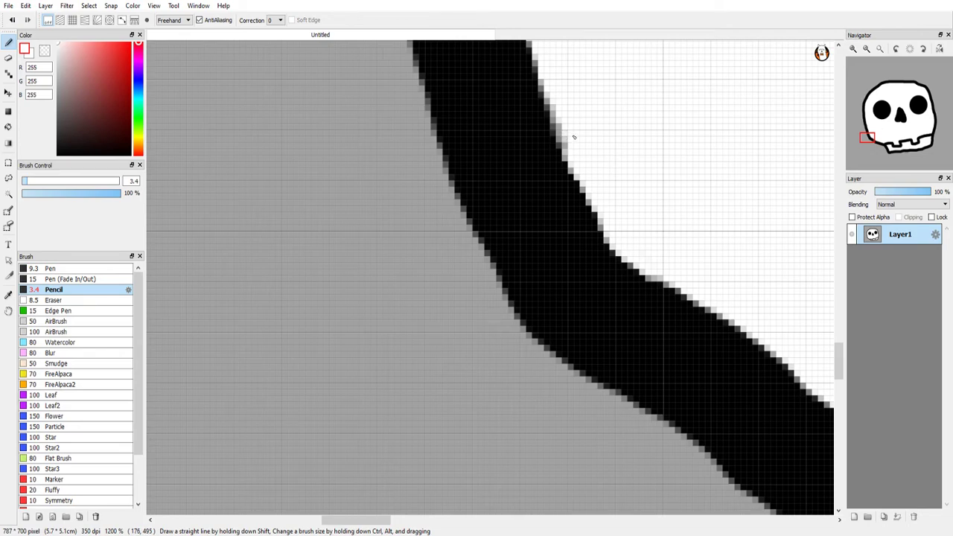
# Step: Paint the faint grey line inside the jaw's left corner white
pyautogui.moveTo(383, 509)
pyautogui.mouseDown()
pyautogui.moveTo(504, 513)
pyautogui.moveTo(522, 503)
pyautogui.moveTo(497, 485)
pyautogui.mouseUp()
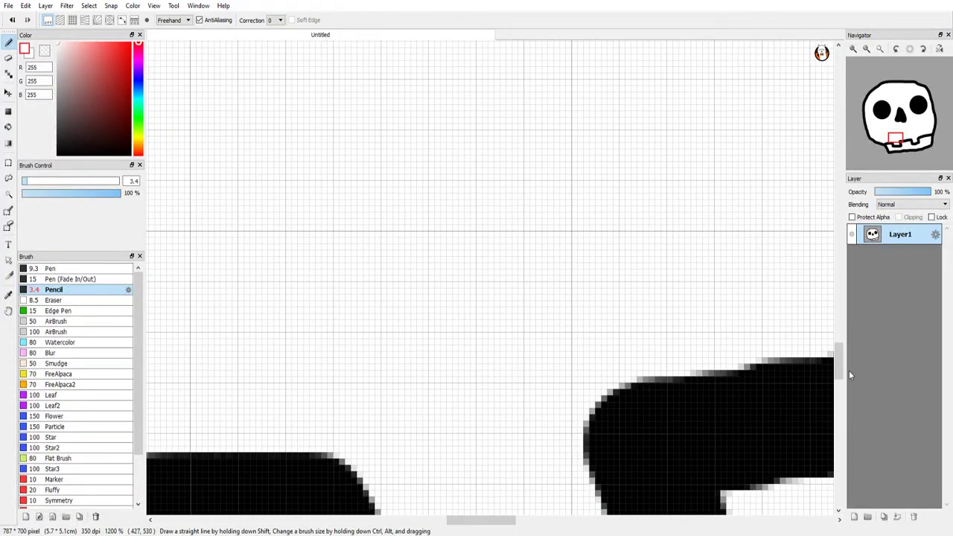
pyautogui.moveTo(844, 371); pyautogui.dragTo(843, 412)
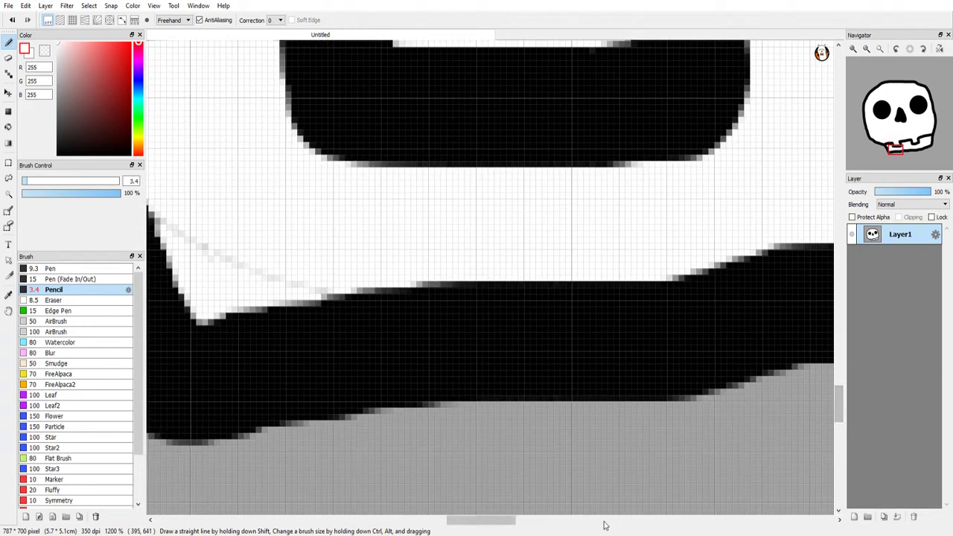
pyautogui.moveTo(470, 525); pyautogui.dragTo(440, 525)
pyautogui.moveTo(463, 221); pyautogui.dragTo(592, 278)
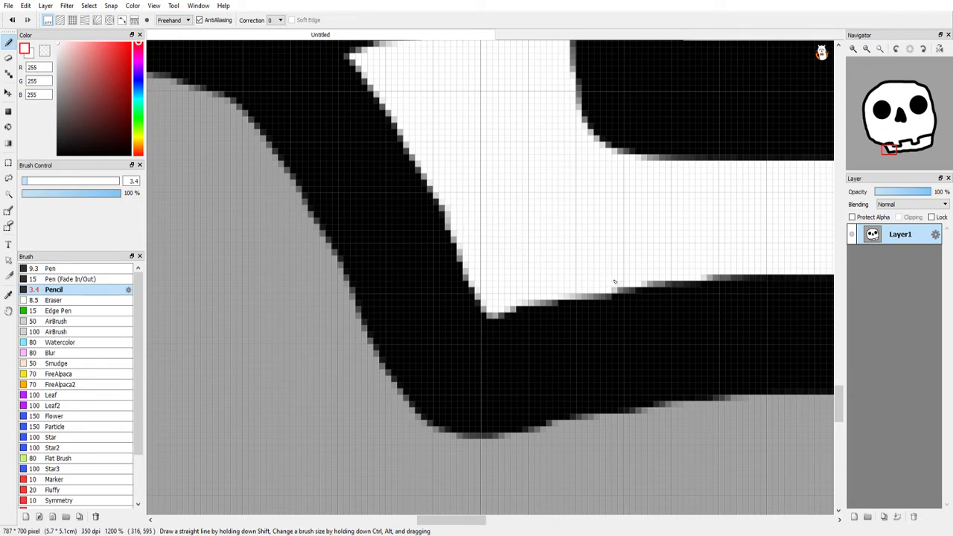
# Step: Paint the faint grey line across the right part of the jaw white
pyautogui.moveTo(469, 529); pyautogui.dragTo(602, 532)
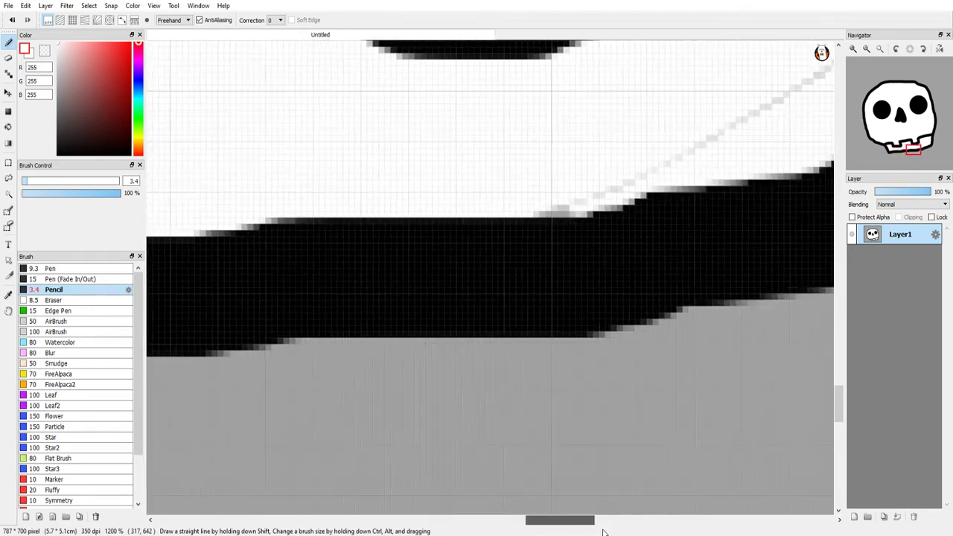
pyautogui.scroll(-1, 472, 214)
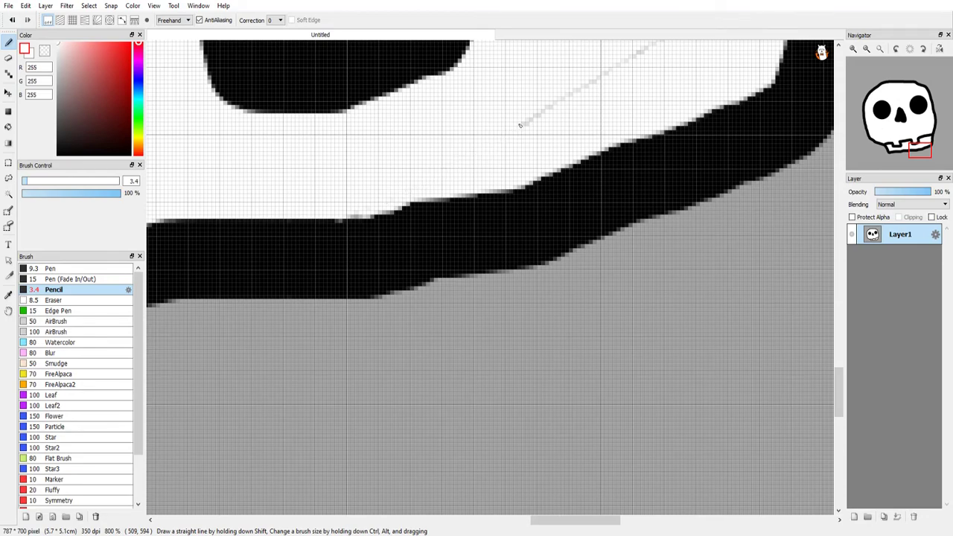
pyautogui.moveTo(835, 387); pyautogui.dragTo(836, 353)
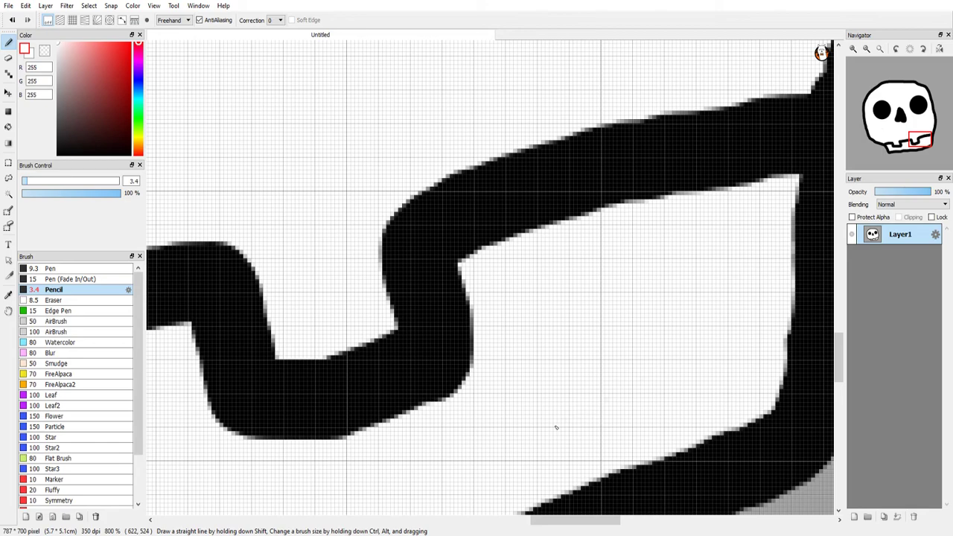
pyautogui.scroll(-5, 439, 314)
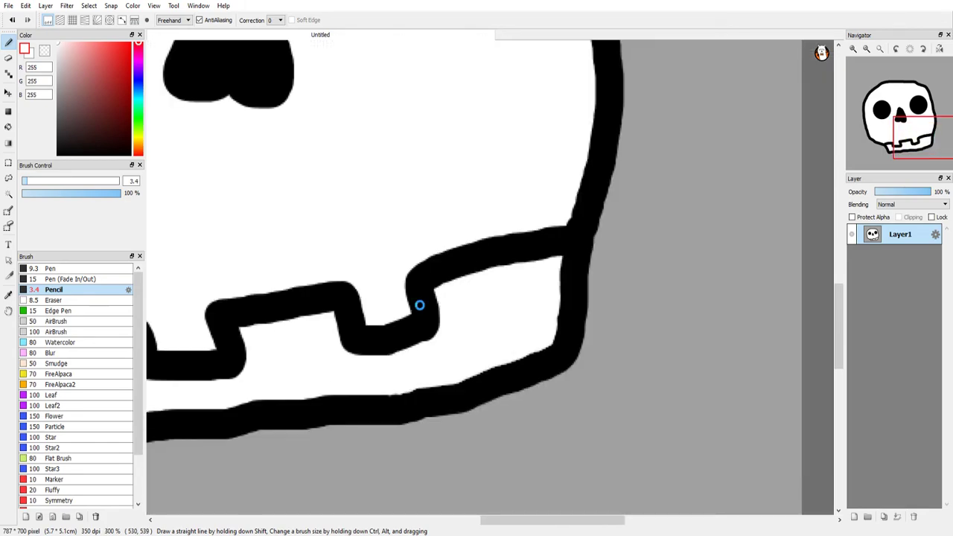
pyautogui.scroll(-3, 838, 329)
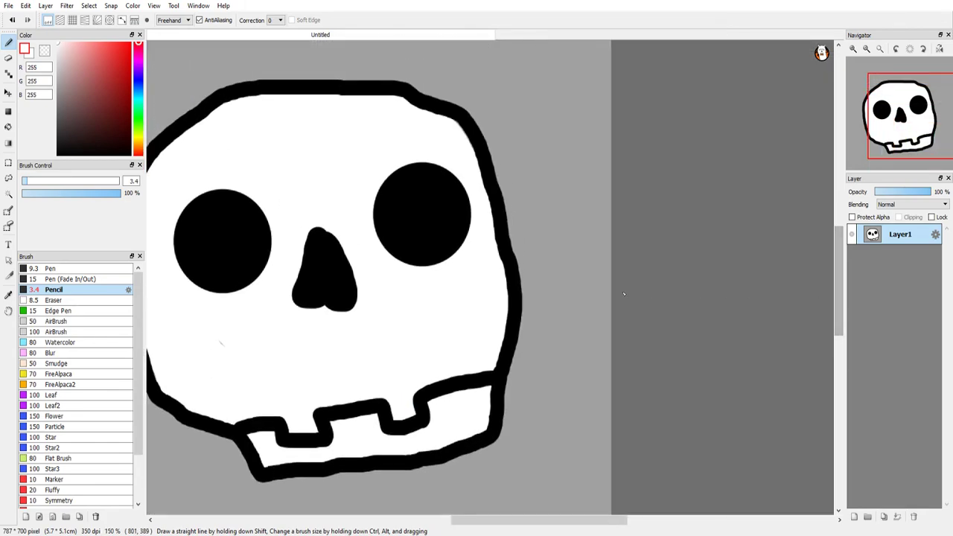